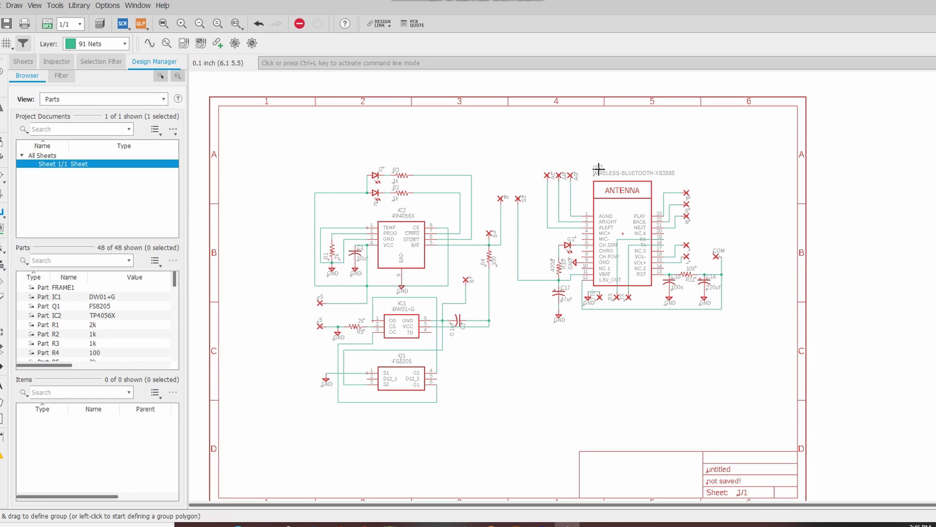
Switch from the schematic to the adapter's routed board layout and recentre the board view
{"action": "scroll", "coordinate": [599, 167], "scroll_direction": "up", "scroll_amount": 3}
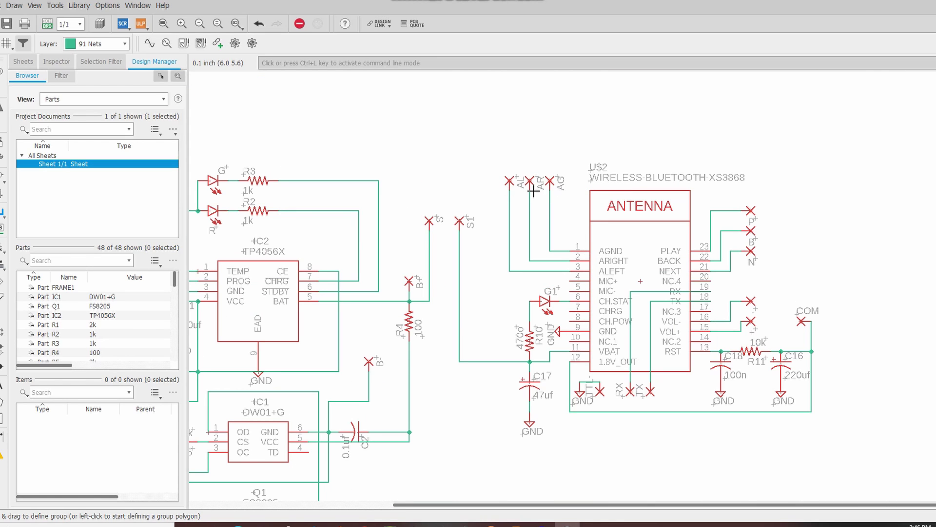
{"action": "scroll", "coordinate": [578, 191], "scroll_direction": "down", "scroll_amount": 3}
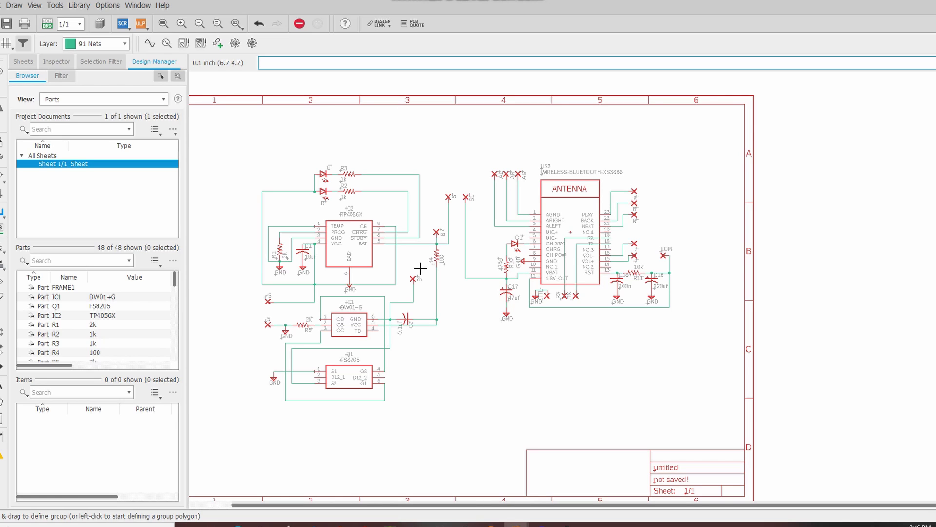
{"action": "scroll", "coordinate": [418, 208], "scroll_direction": "down", "scroll_amount": 1}
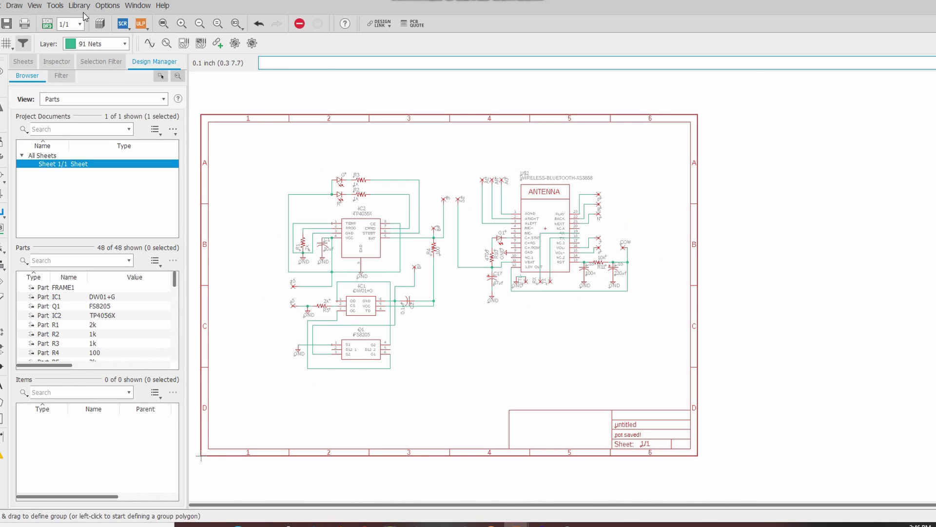
{"action": "left_click", "coordinate": [47, 23]}
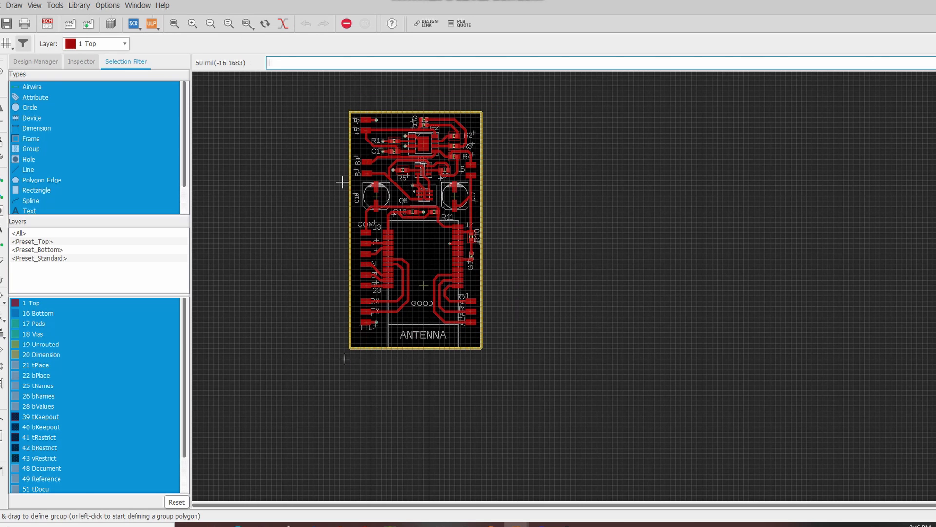
{"action": "left_click_drag", "start_coordinate": [342, 182], "coordinate": [335, 227]}
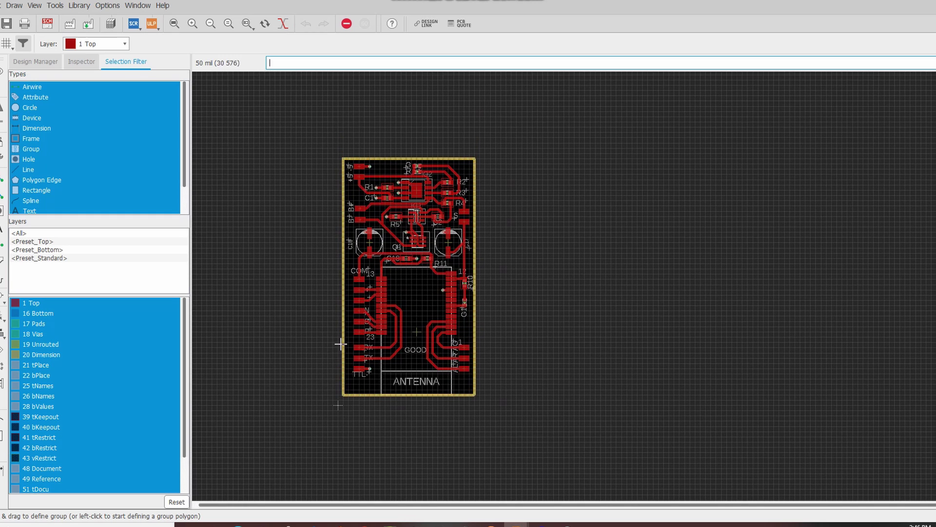
{"action": "scroll", "coordinate": [386, 314], "scroll_direction": "down", "scroll_amount": 1}
{"action": "scroll", "coordinate": [376, 288], "scroll_direction": "up", "scroll_amount": 2}
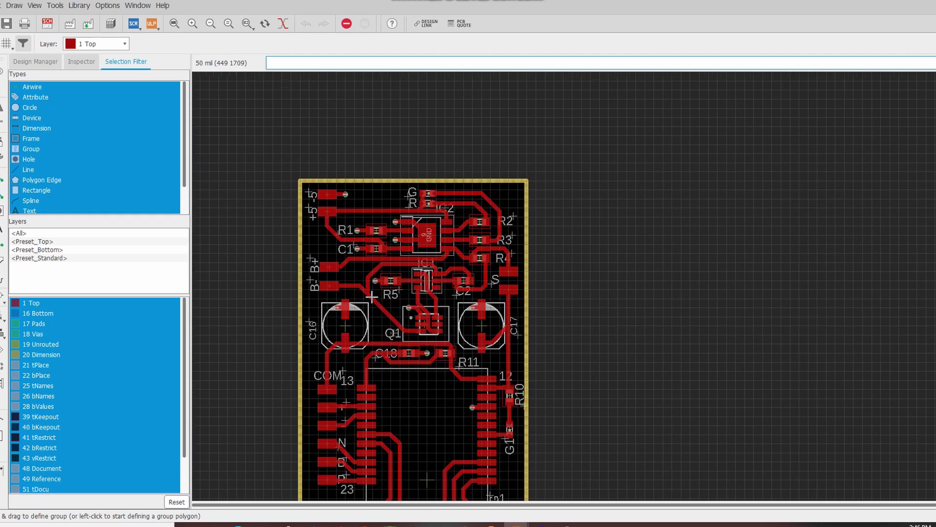
{"action": "scroll", "coordinate": [388, 484], "scroll_direction": "down", "scroll_amount": 1}
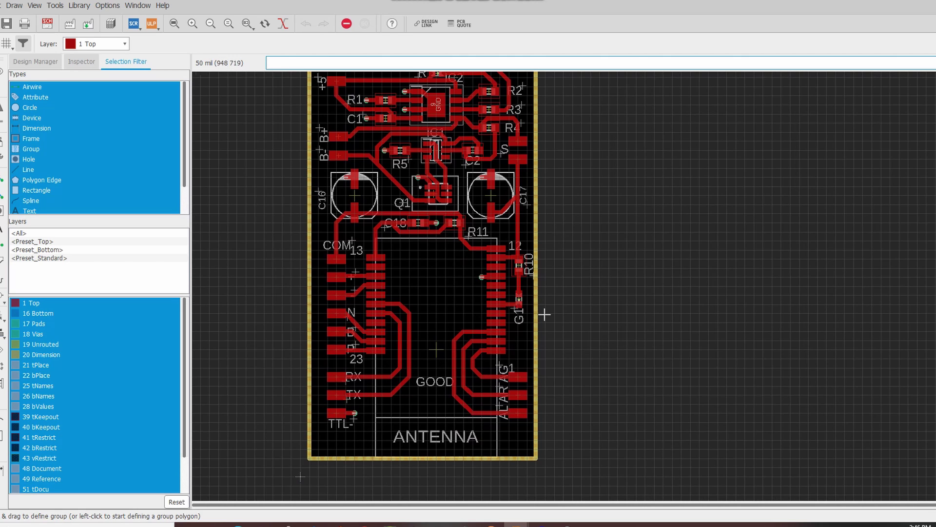
{"action": "scroll", "coordinate": [449, 282], "scroll_direction": "down", "scroll_amount": 1}
{"action": "scroll", "coordinate": [420, 314], "scroll_direction": "up", "scroll_amount": 1}
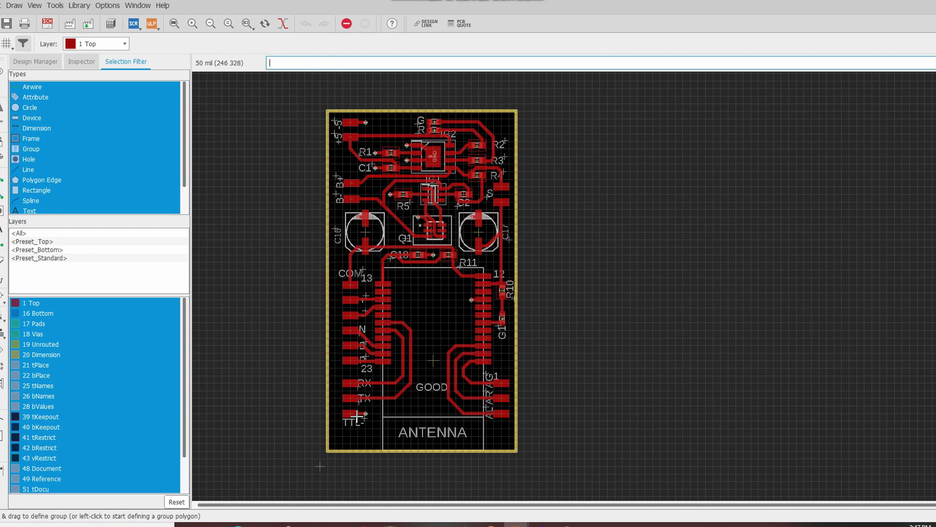
Lift the board outline group, set it back in place, and zoom into the board's top area
{"action": "left_click", "coordinate": [328, 273]}
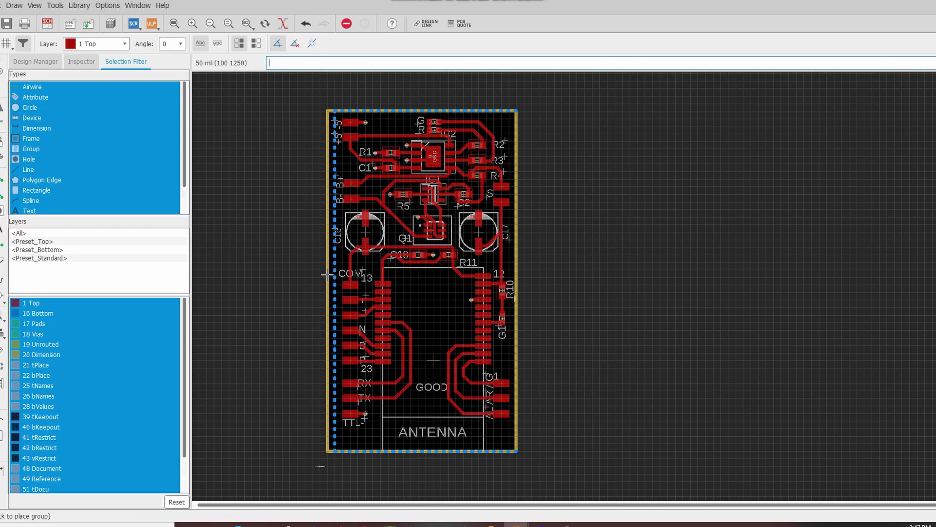
{"action": "left_click", "coordinate": [327, 275]}
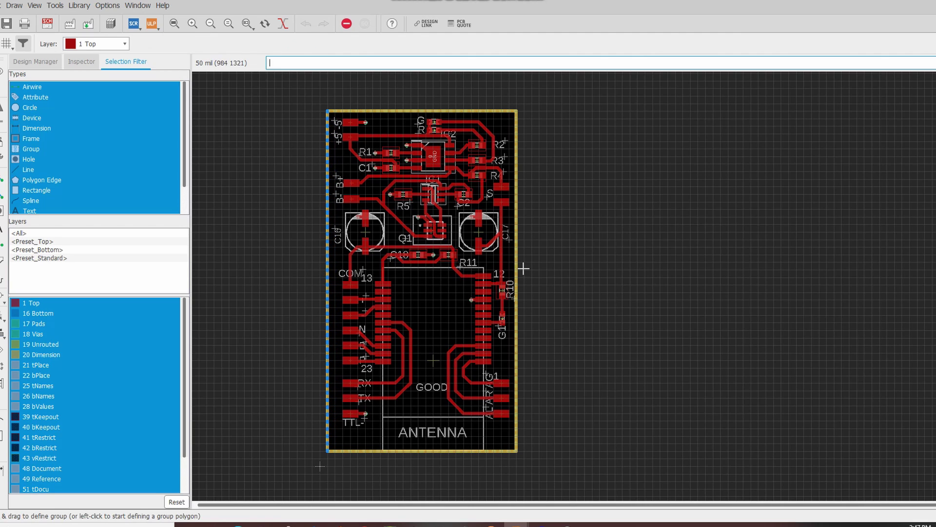
{"action": "scroll", "coordinate": [471, 262], "scroll_direction": "down", "scroll_amount": 1}
{"action": "scroll", "coordinate": [470, 263], "scroll_direction": "up", "scroll_amount": 4}
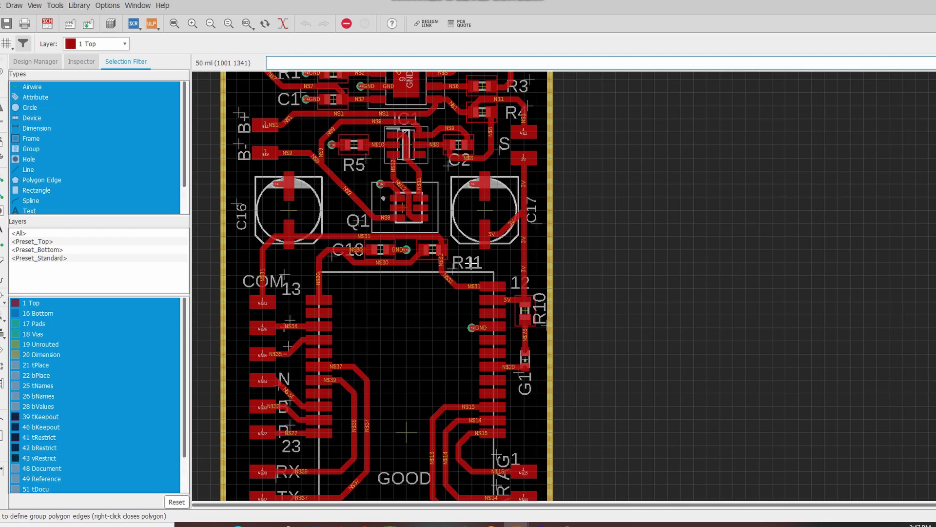
{"action": "left_click_drag", "start_coordinate": [473, 238], "coordinate": [478, 303]}
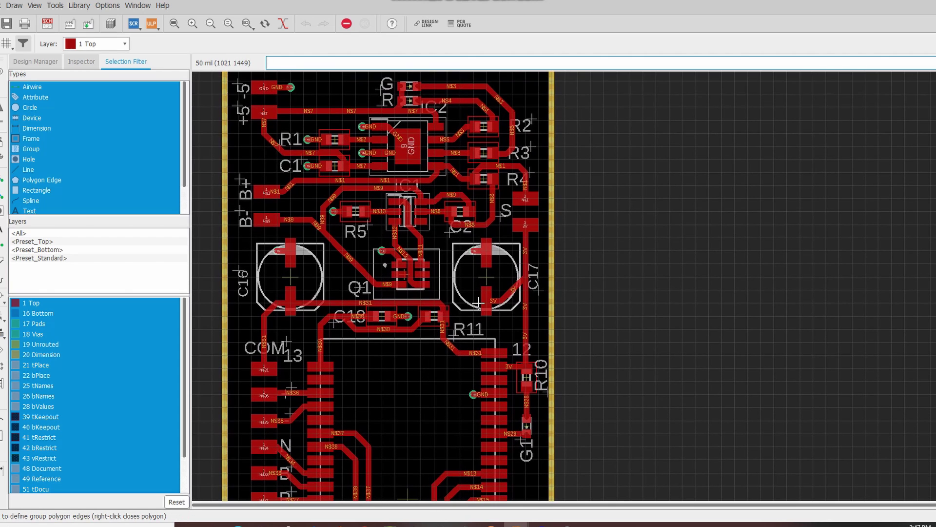
{"action": "scroll", "coordinate": [481, 297], "scroll_direction": "down", "scroll_amount": 3}
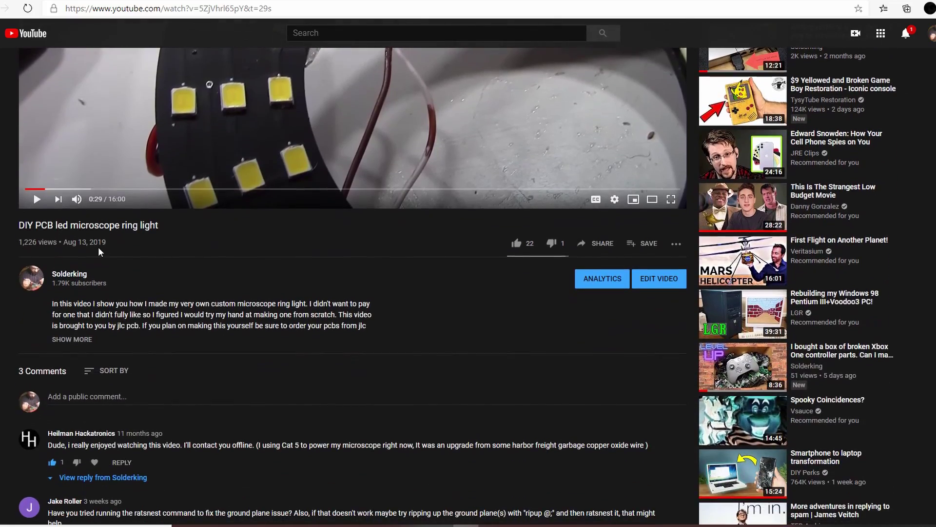
{"action": "left_click_drag", "start_coordinate": [119, 241], "coordinate": [20, 243]}
{"action": "scroll", "coordinate": [176, 263], "scroll_direction": "down", "scroll_amount": 6}
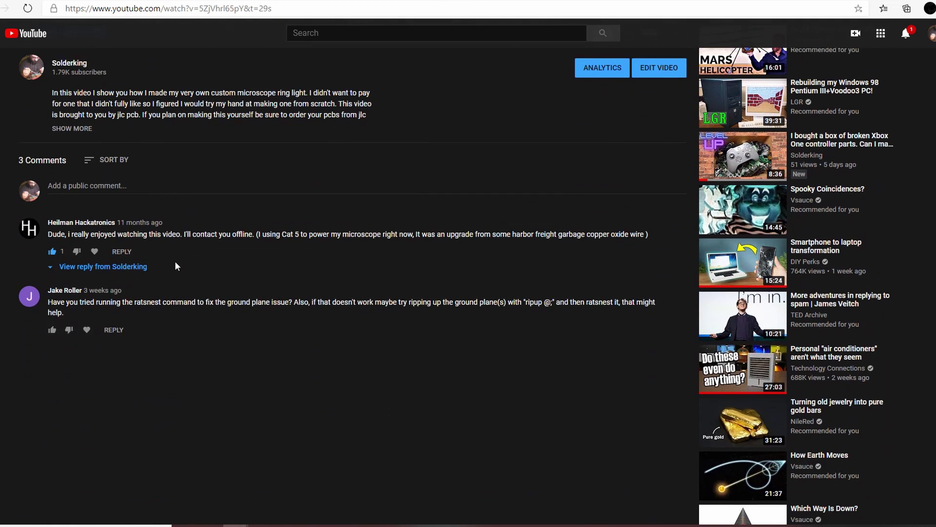
{"action": "scroll", "coordinate": [175, 264], "scroll_direction": "up", "scroll_amount": 4}
{"action": "scroll", "coordinate": [175, 262], "scroll_direction": "up", "scroll_amount": 4}
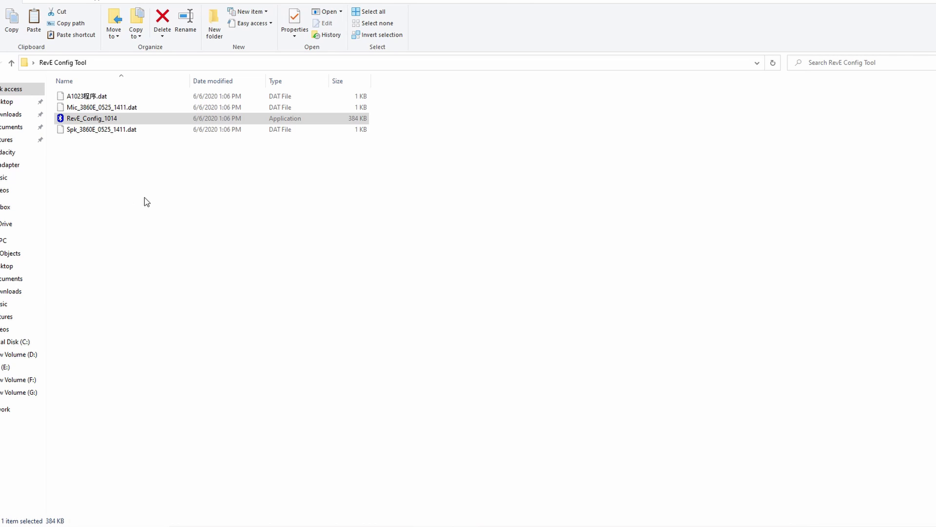
Launch RevE_Config_1014 and read all register values from the connected Bluetooth module
{"action": "double_click", "coordinate": [143, 120]}
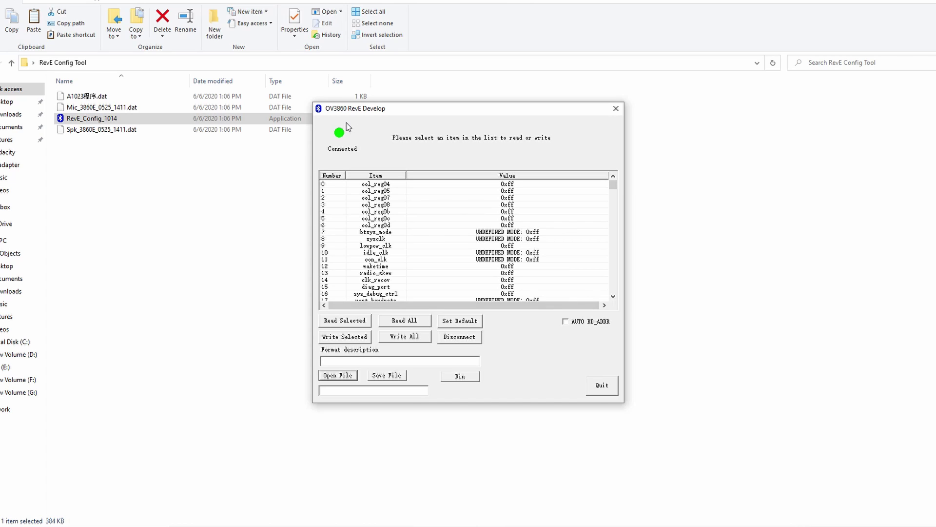
{"action": "left_click", "coordinate": [421, 324]}
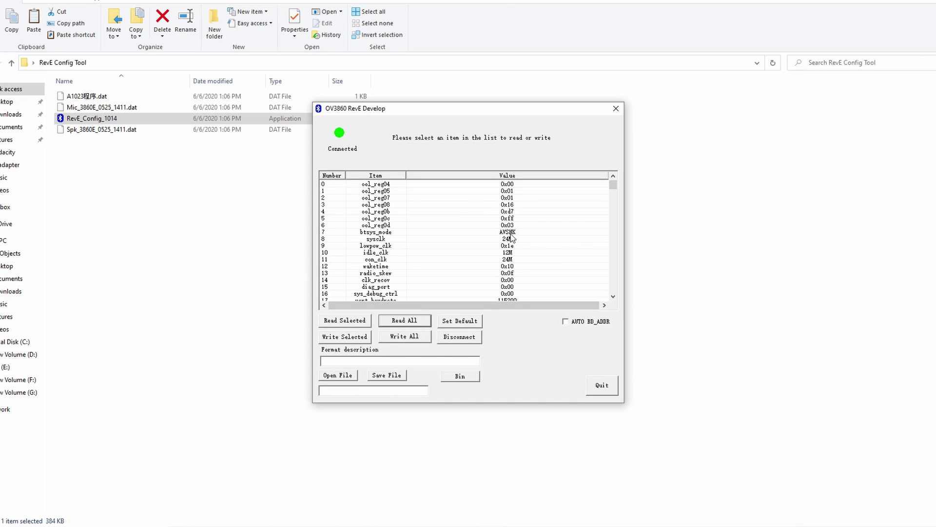
Locate the pincode and localname registers at rows 412–418 and select the pincode row
{"action": "scroll", "coordinate": [511, 237], "scroll_direction": "down", "scroll_amount": 20}
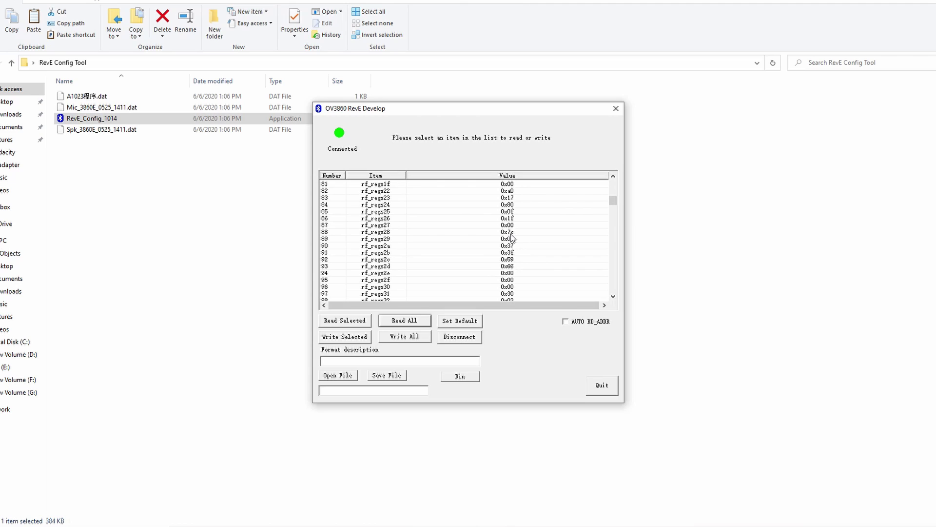
{"action": "scroll", "coordinate": [511, 238], "scroll_direction": "down", "scroll_amount": 20}
{"action": "scroll", "coordinate": [512, 238], "scroll_direction": "down", "scroll_amount": 20}
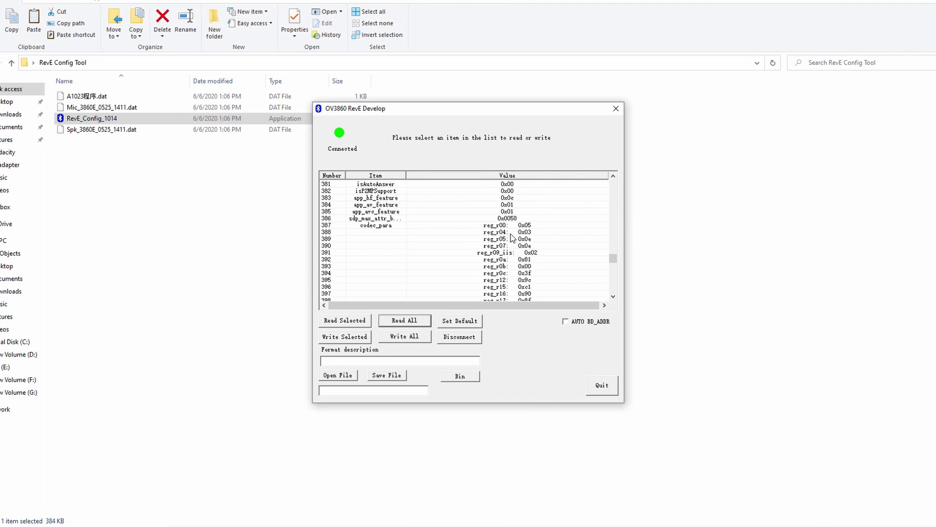
{"action": "scroll", "coordinate": [460, 229], "scroll_direction": "down", "scroll_amount": 7}
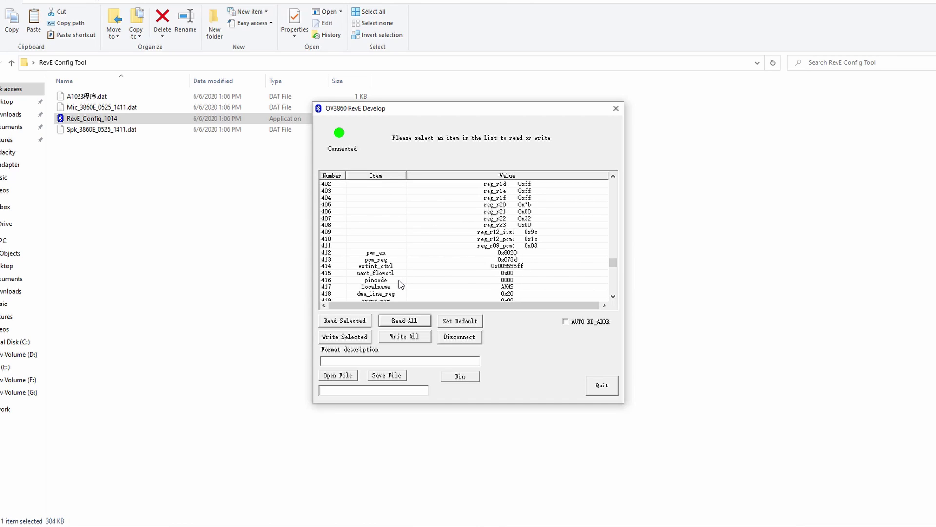
{"action": "left_click", "coordinate": [484, 280]}
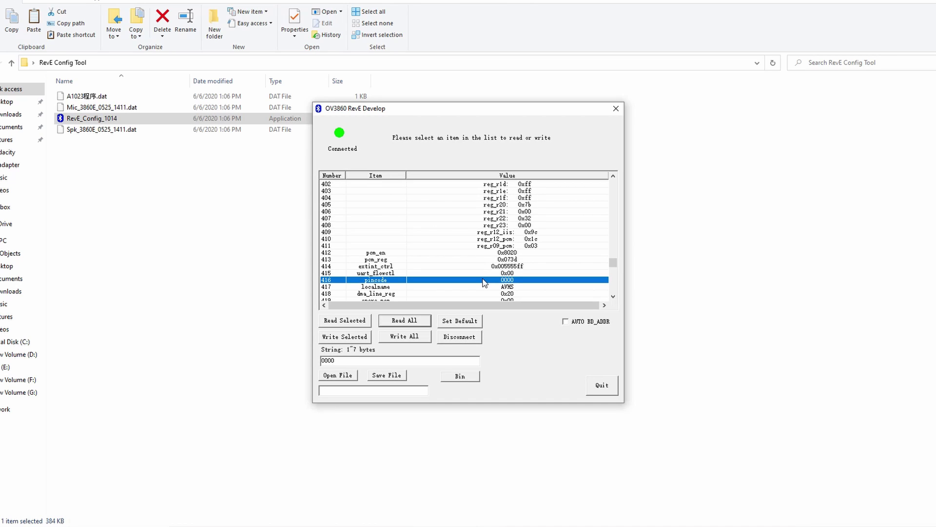
{"action": "scroll", "coordinate": [484, 282], "scroll_direction": "up", "scroll_amount": 10}
{"action": "left_click", "coordinate": [484, 281]}
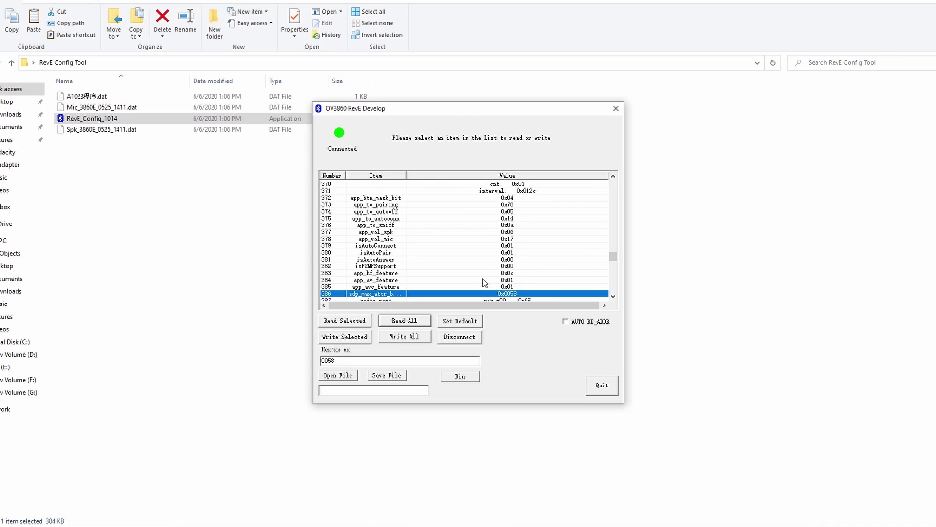
{"action": "scroll", "coordinate": [488, 273], "scroll_direction": "up", "scroll_amount": 1}
{"action": "scroll", "coordinate": [408, 288], "scroll_direction": "down", "scroll_amount": 15}
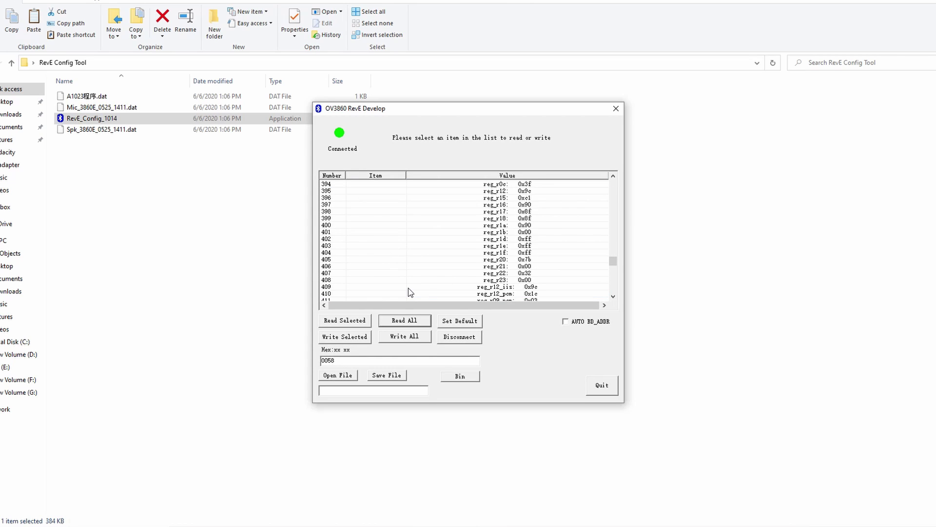
{"action": "scroll", "coordinate": [401, 248], "scroll_direction": "up", "scroll_amount": 2}
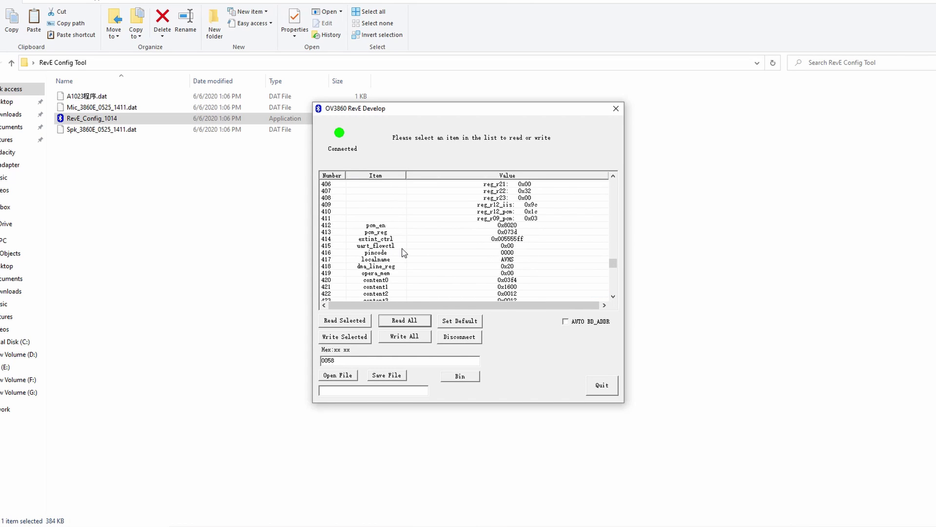
Set the pincode entry to a new four-digit pairing PIN
{"action": "left_click", "coordinate": [402, 251]}
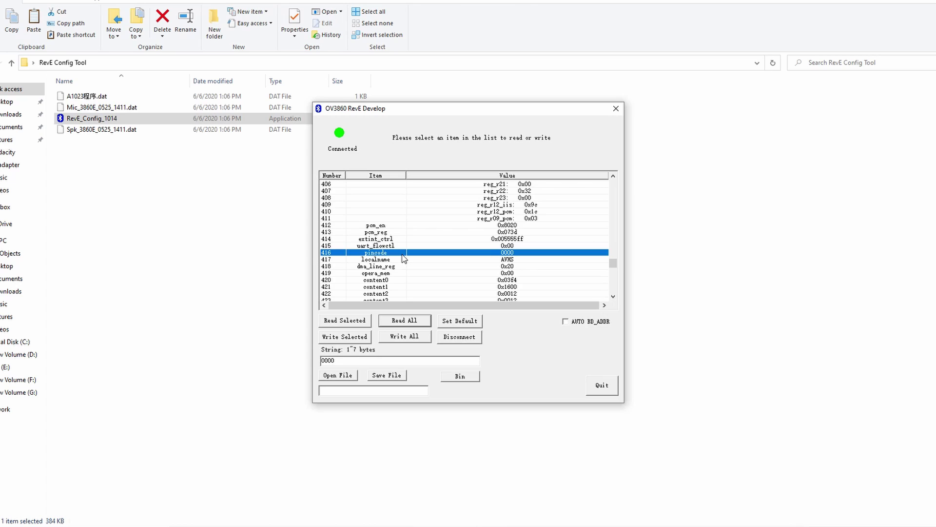
{"action": "left_click", "coordinate": [377, 360]}
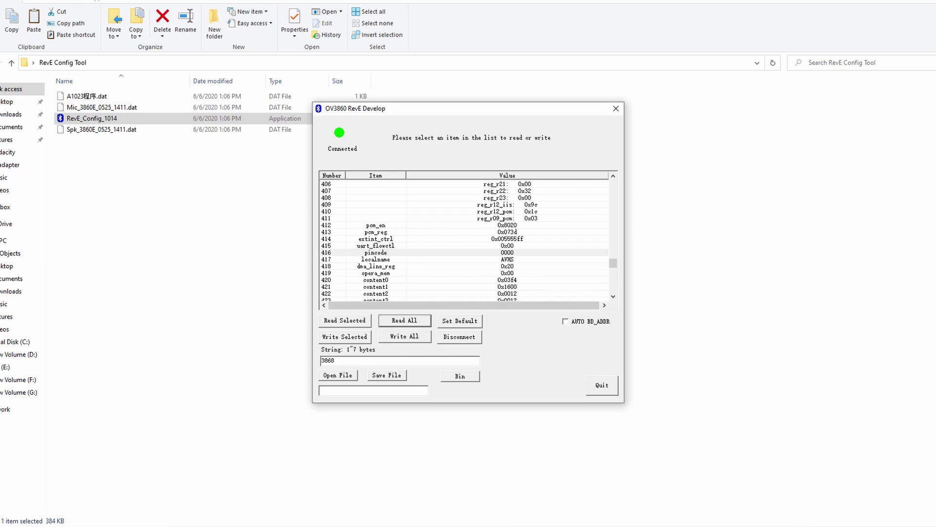
{"action": "key", "text": "Return"}
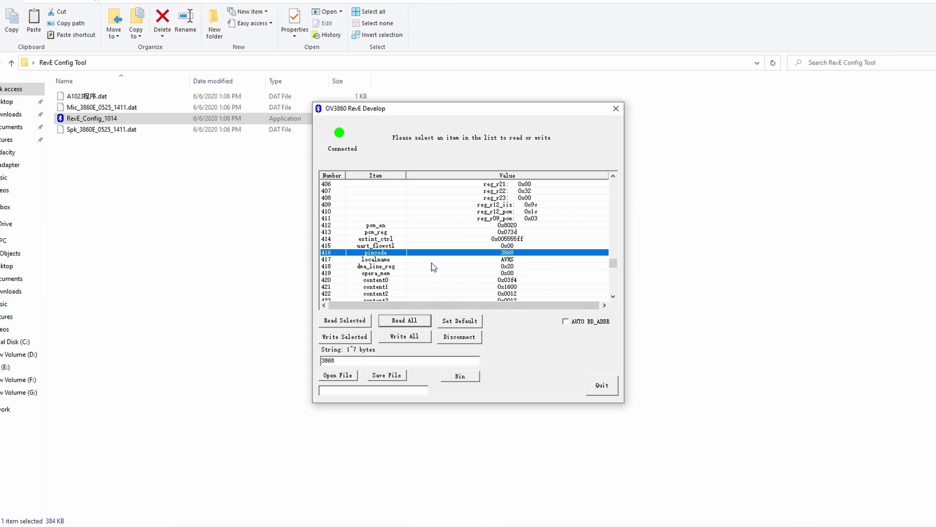
Rename localname from AVHS to Adapt and write the changed settings to the module
{"action": "left_click", "coordinate": [430, 260]}
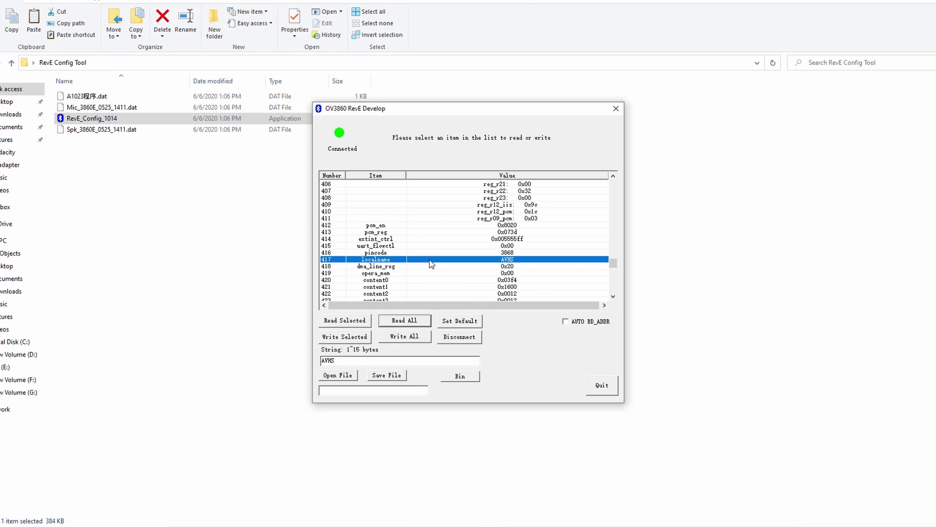
{"action": "double_click", "coordinate": [402, 361]}
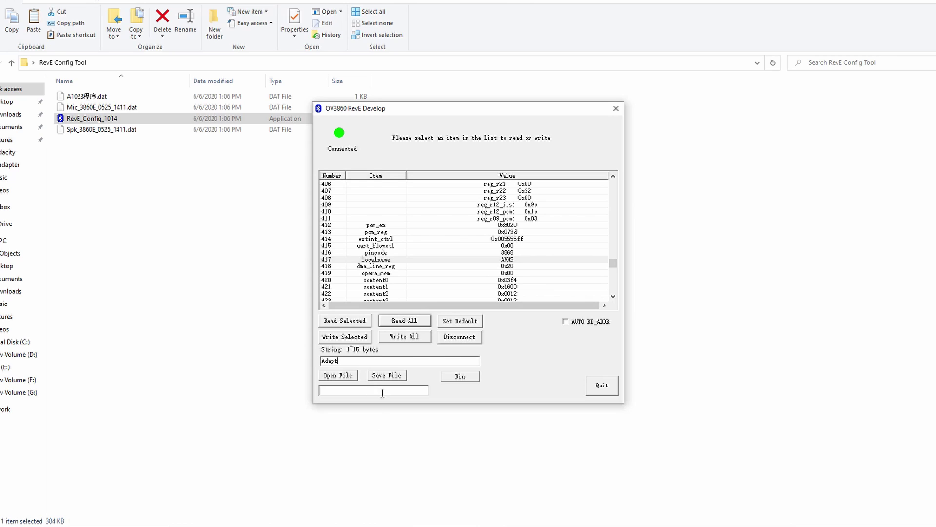
{"action": "key", "text": "Return"}
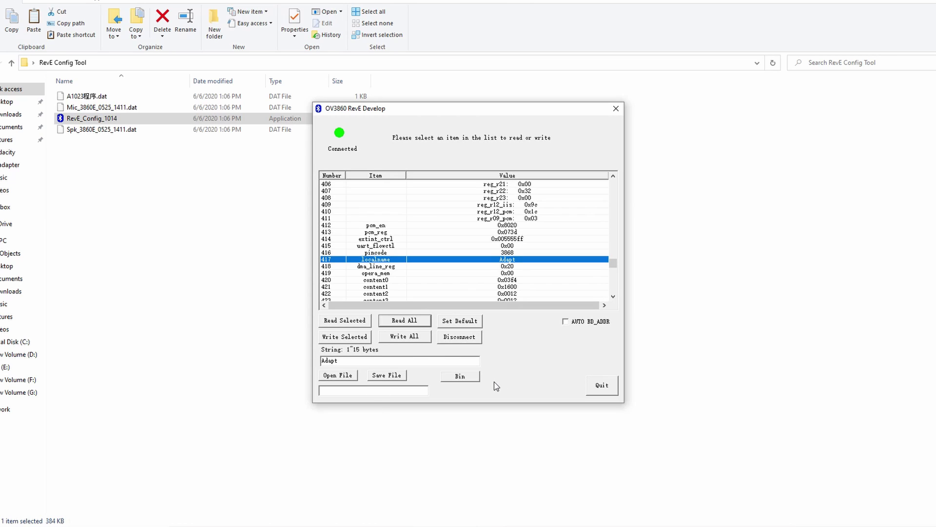
{"action": "left_click", "coordinate": [416, 337]}
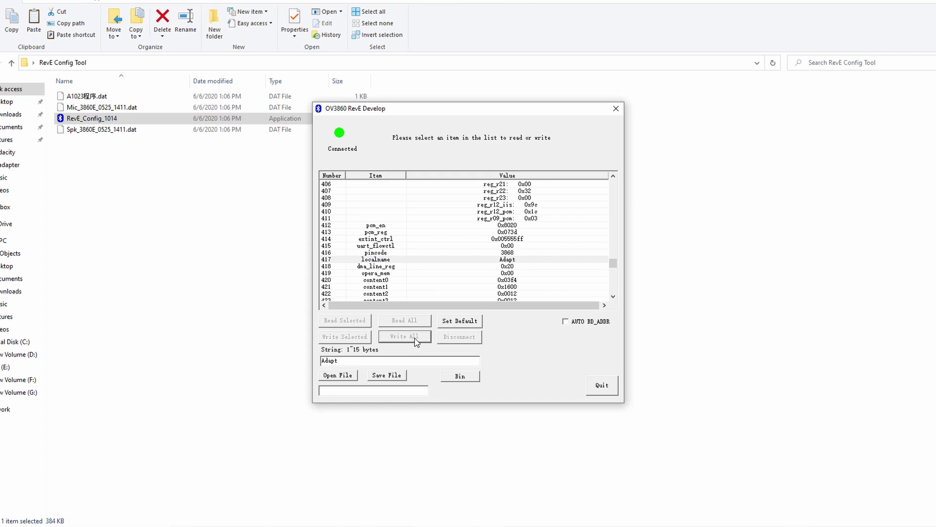